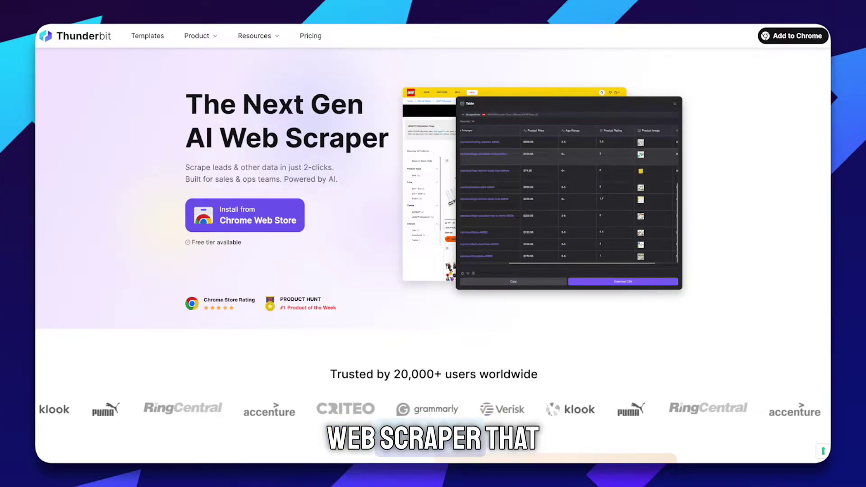
# Step: Scroll through the 2-Clicks, Natural Language, Different Data Sources and Subpage Scraping sections
pyautogui.scroll(-3, 433, 252)
pyautogui.scroll(-2, 433, 253)
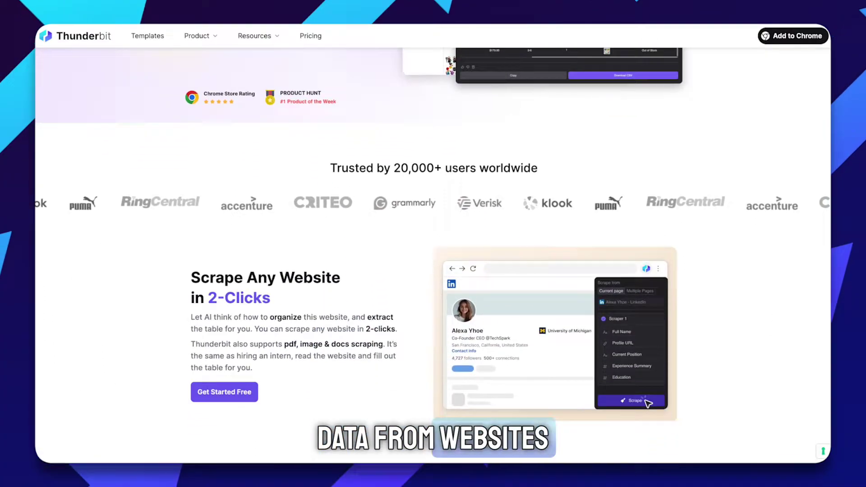
pyautogui.scroll(-2, 434, 253)
pyautogui.scroll(-2, 433, 252)
pyautogui.scroll(-2, 433, 252)
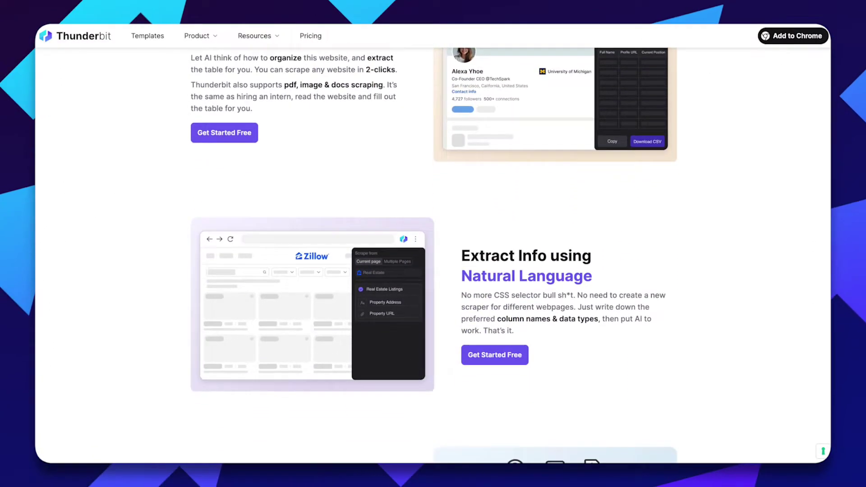
pyautogui.scroll(-2, 433, 253)
pyautogui.scroll(-2, 433, 252)
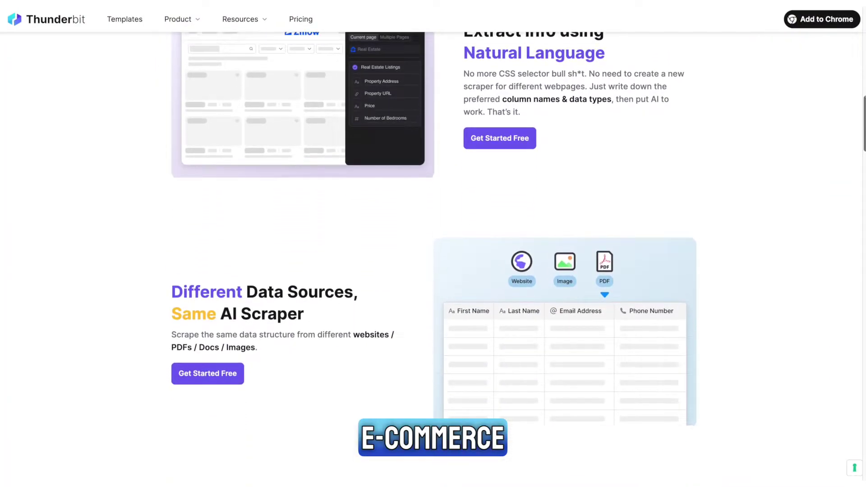
pyautogui.scroll(-2, 433, 253)
pyautogui.scroll(-2, 434, 253)
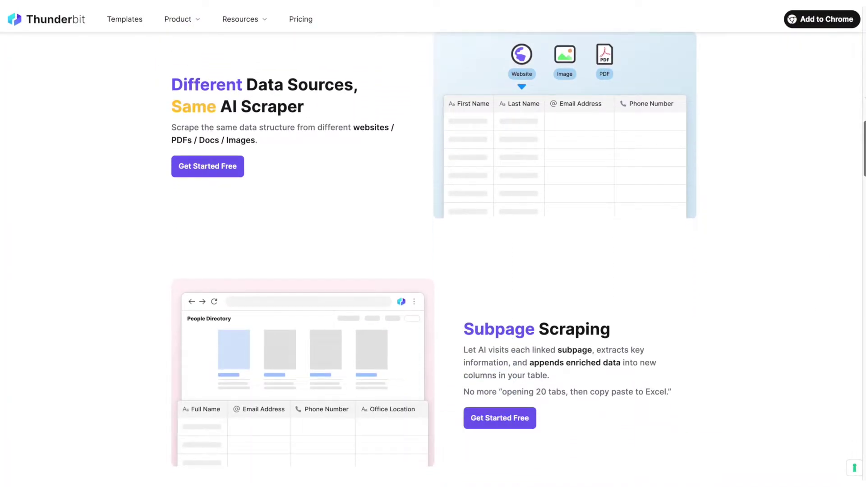
pyautogui.scroll(-2, 433, 253)
pyautogui.scroll(-1, 433, 252)
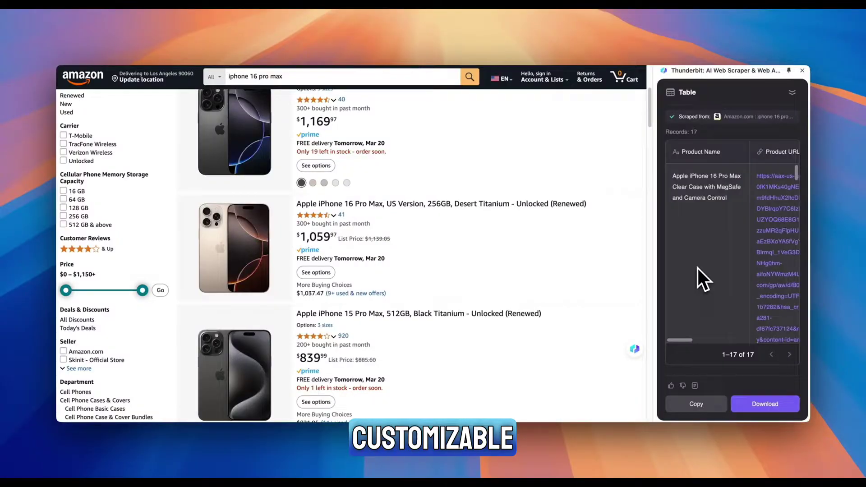
# Step: Scroll sideways across the Thunderbit extension installation page
pyautogui.hscroll(5, 698, 269)
pyautogui.hscroll(5, 706, 264)
pyautogui.hscroll(5, 707, 264)
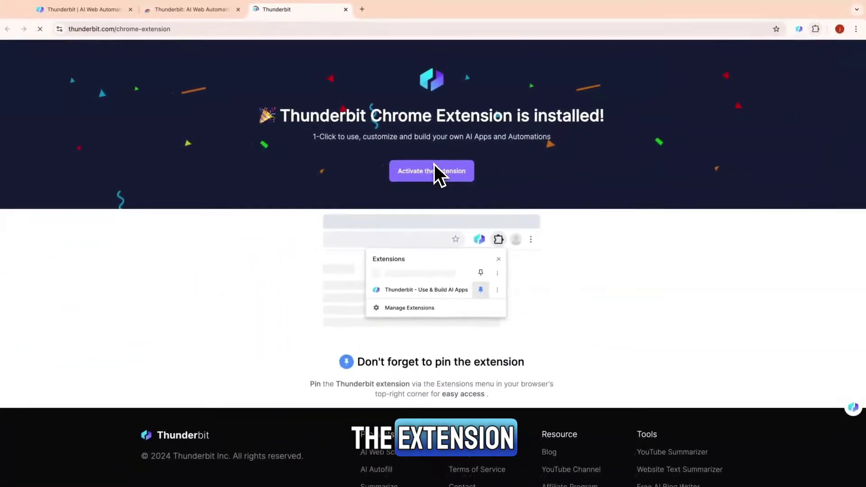
# Step: Activate the Thunderbit panel and view the Paste URLs source with its browser and background modes
pyautogui.click(435, 165)
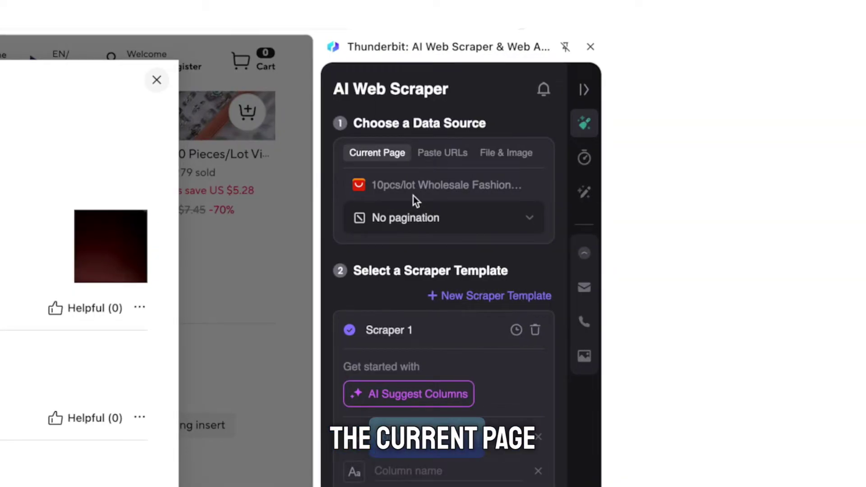
pyautogui.click(431, 155)
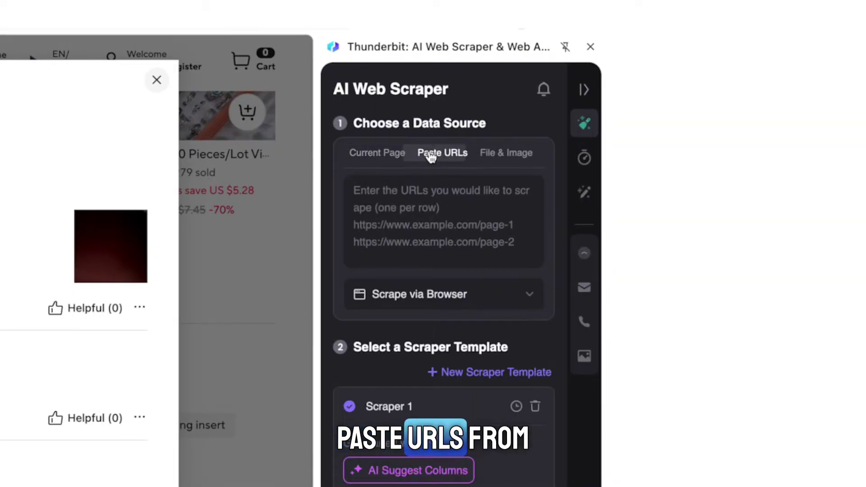
pyautogui.click(418, 302)
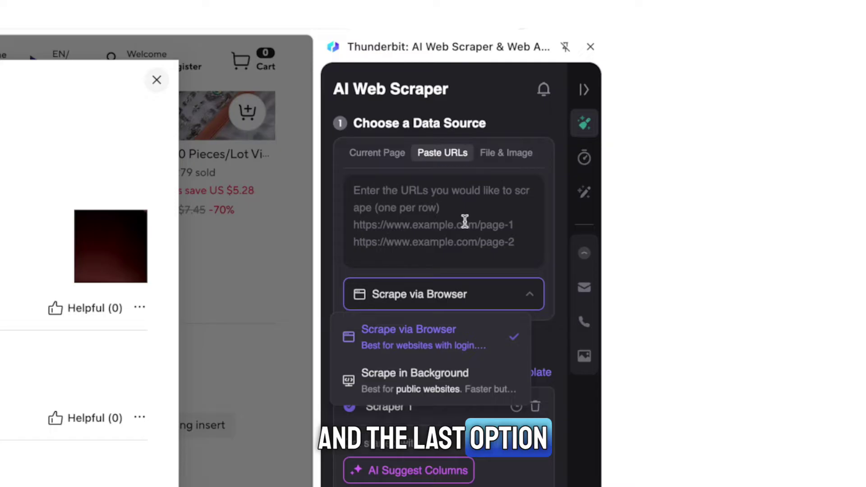
# Step: Check the File & Image source, return to Current Page, and show the pagination options
pyautogui.click(506, 155)
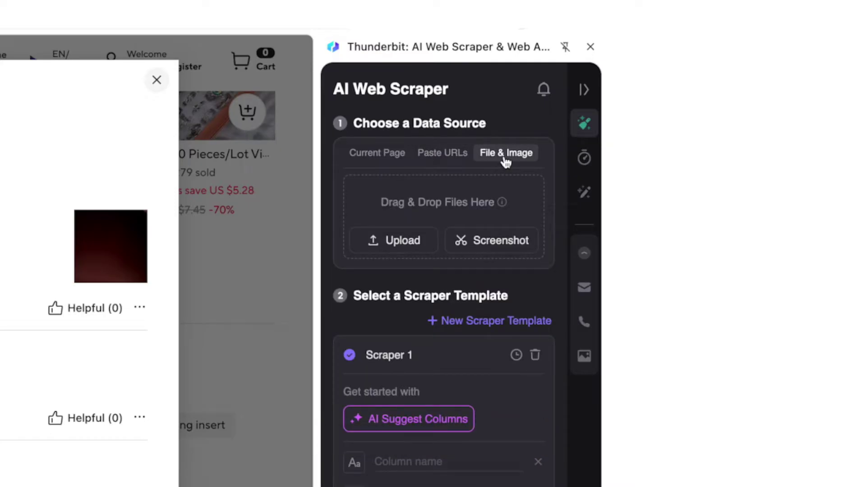
pyautogui.click(351, 155)
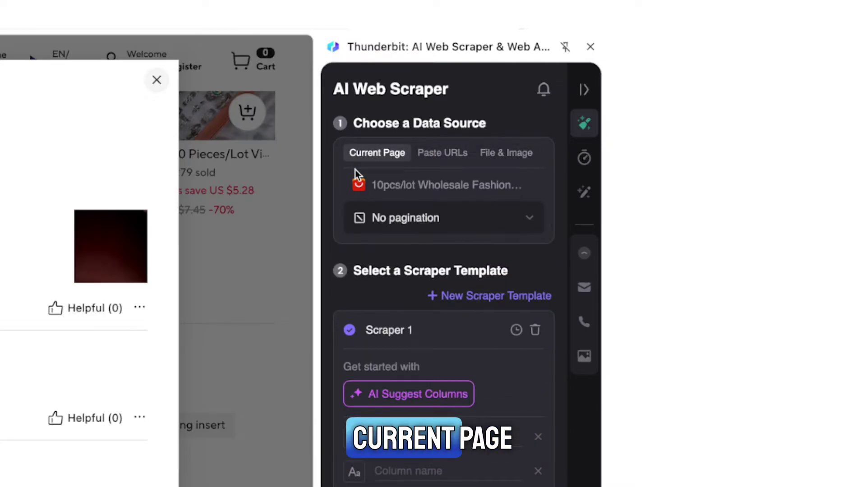
pyautogui.click(369, 218)
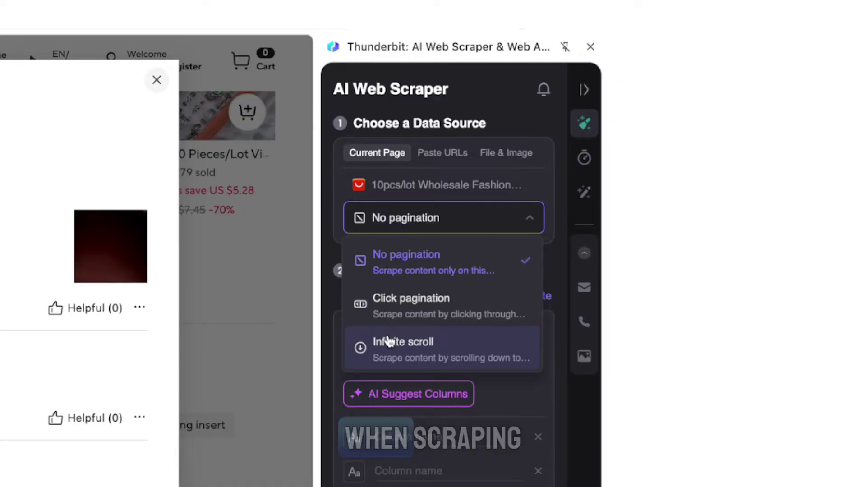
# Step: Choose infinite scroll loading and name the template 'Review information template'
pyautogui.click(404, 340)
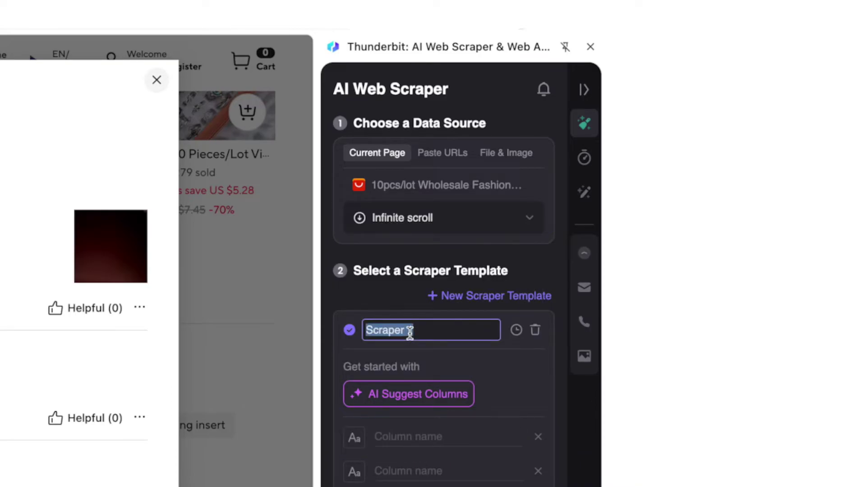
pyautogui.write('Review')
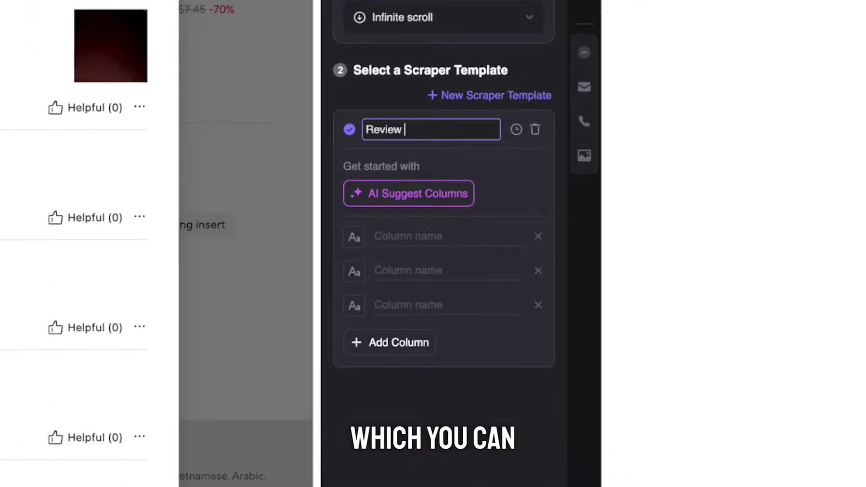
pyautogui.write(' information tem')
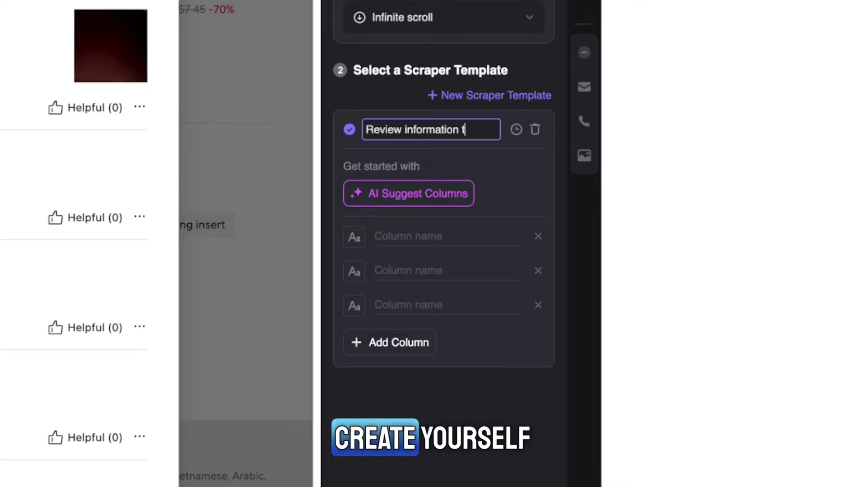
pyautogui.write('plate')
pyautogui.press('Tab')
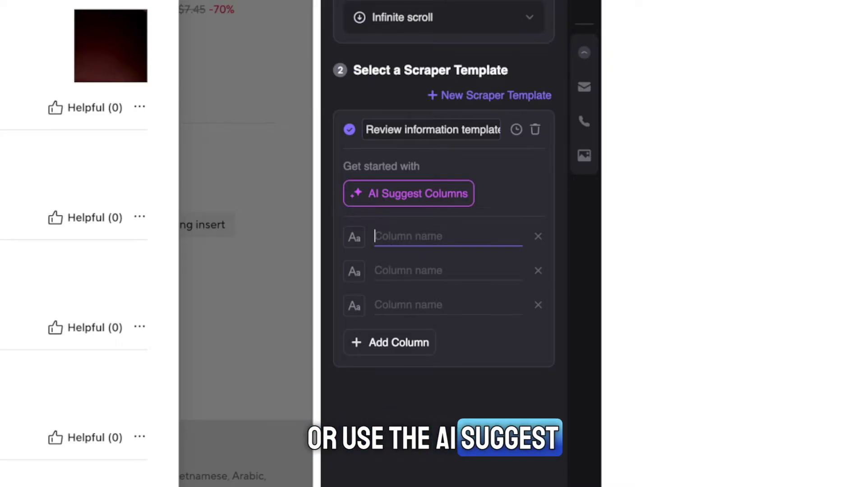
# Step: Add a 'Number of stars' column with a numeric data type
pyautogui.write('N')
pyautogui.press('BackSpace')
pyautogui.write('Number ')
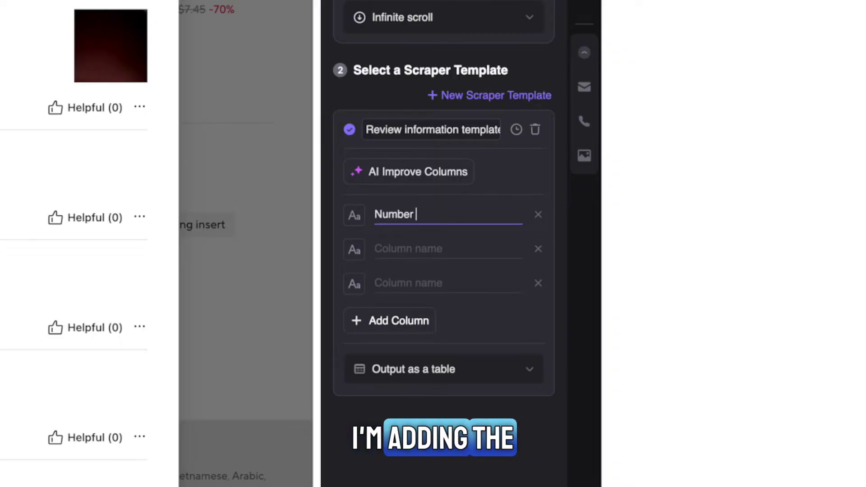
pyautogui.write('of stars')
pyautogui.click(357, 217)
pyautogui.click(365, 340)
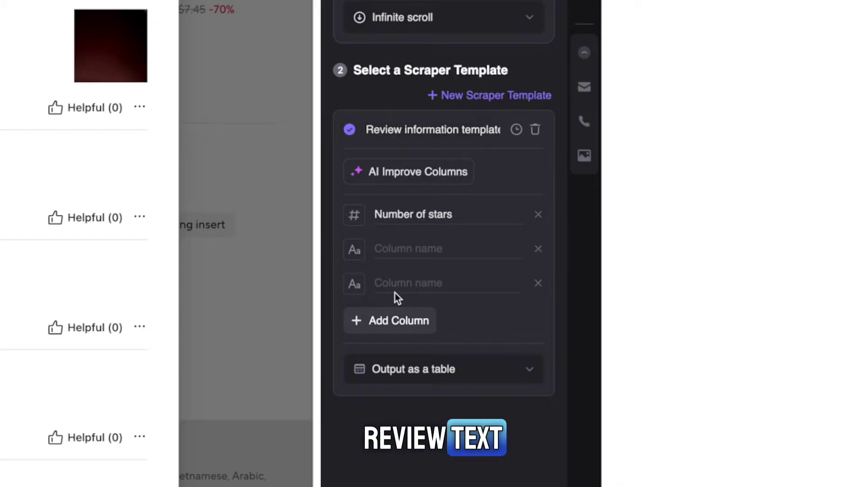
# Step: Add a 'Review date' column and set the output to a table
pyautogui.click(406, 249)
pyautogui.write('Review')
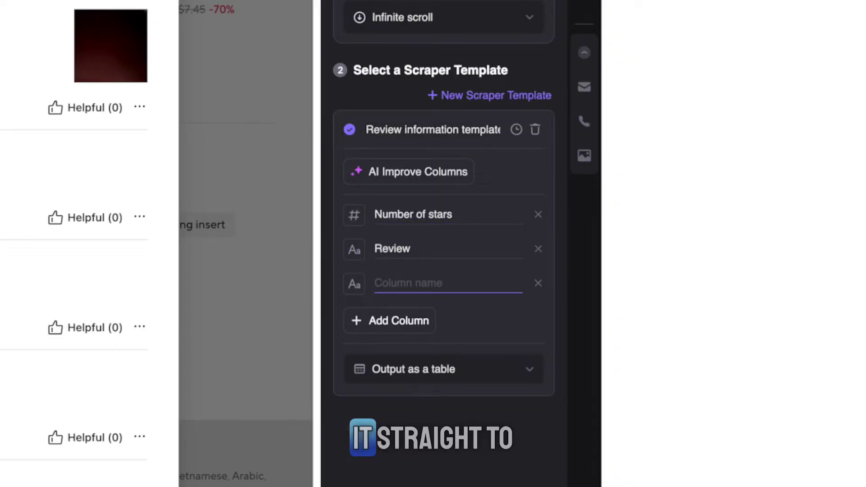
pyautogui.write('Review date')
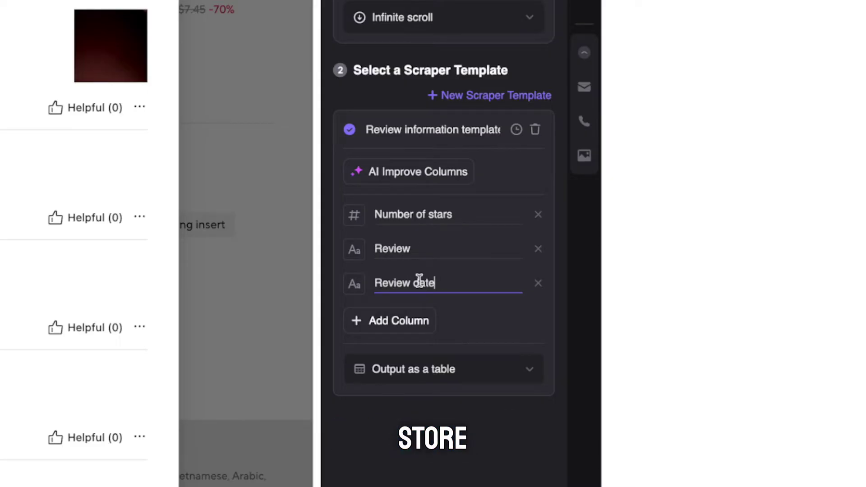
pyautogui.click(424, 369)
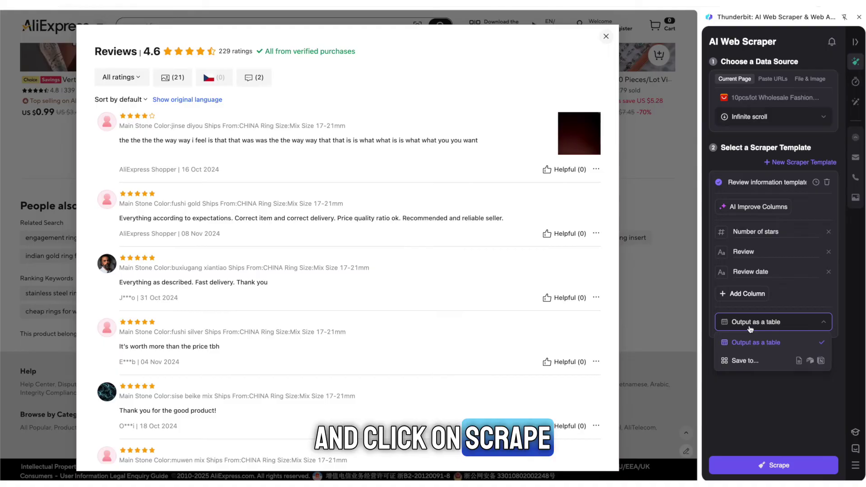
# Step: Scrape the reviews into the 56-row table, check its columns, and show the CSV/JSON download options
pyautogui.click(747, 342)
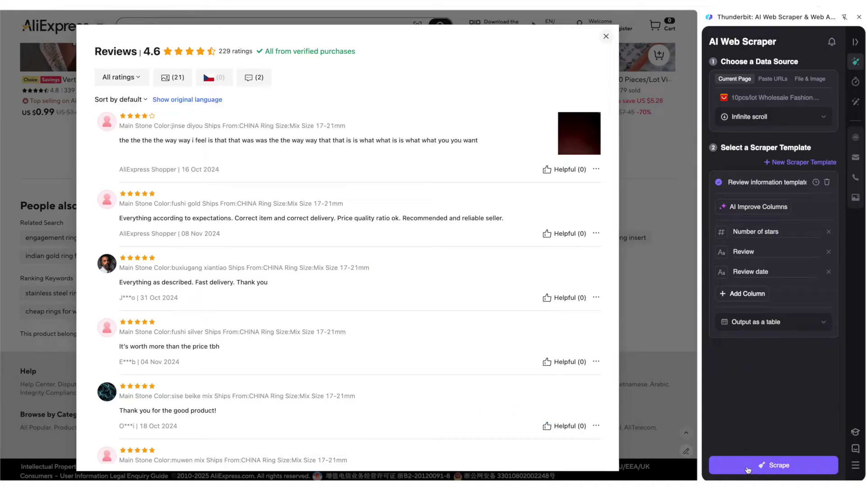
pyautogui.click(748, 469)
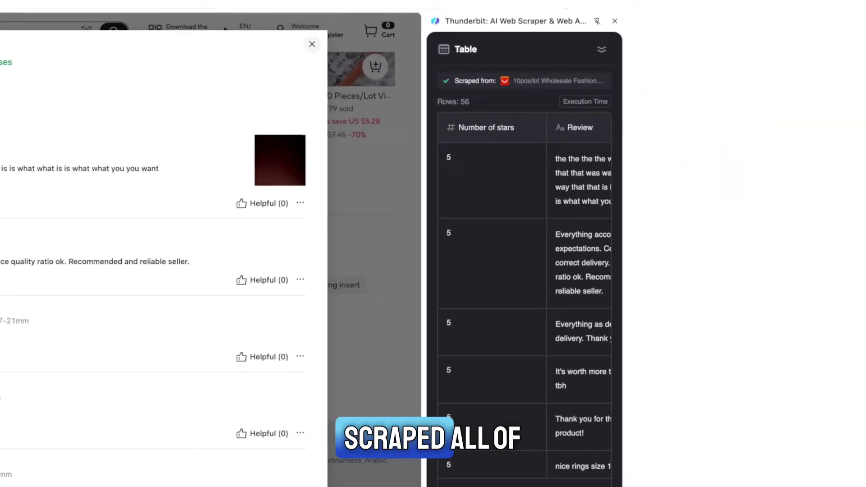
pyautogui.hscroll(3, 497, 136)
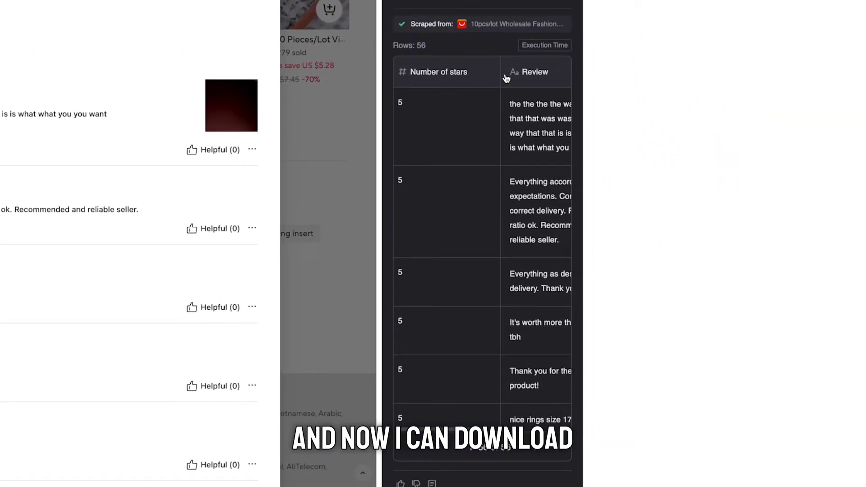
pyautogui.hscroll(3, 506, 48)
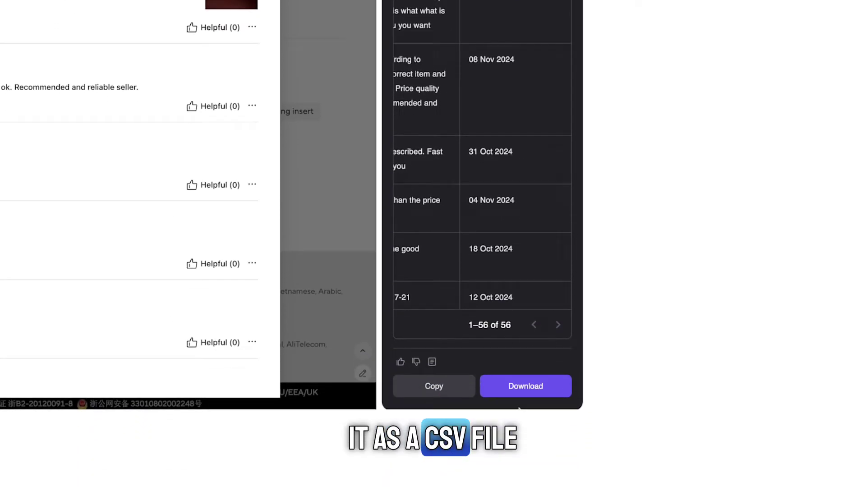
pyautogui.click(497, 381)
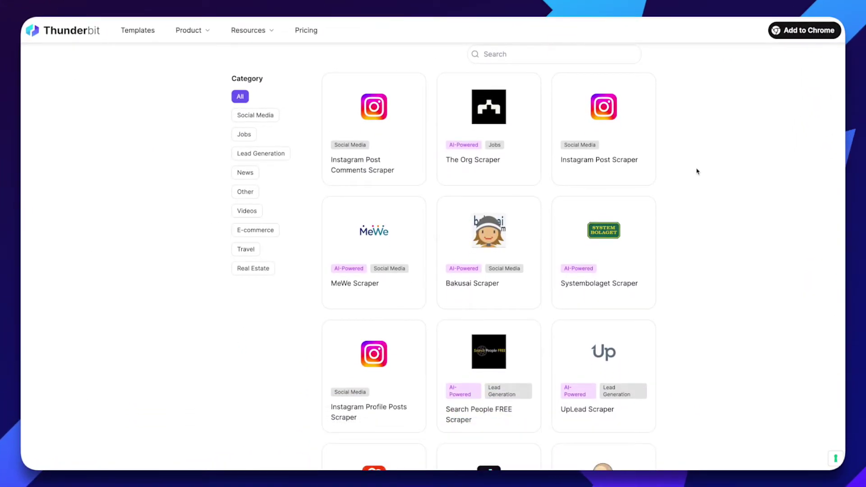
pyautogui.scroll(-3, 697, 172)
pyautogui.scroll(-2, 697, 171)
pyautogui.scroll(-1, 697, 172)
pyautogui.scroll(-3, 697, 171)
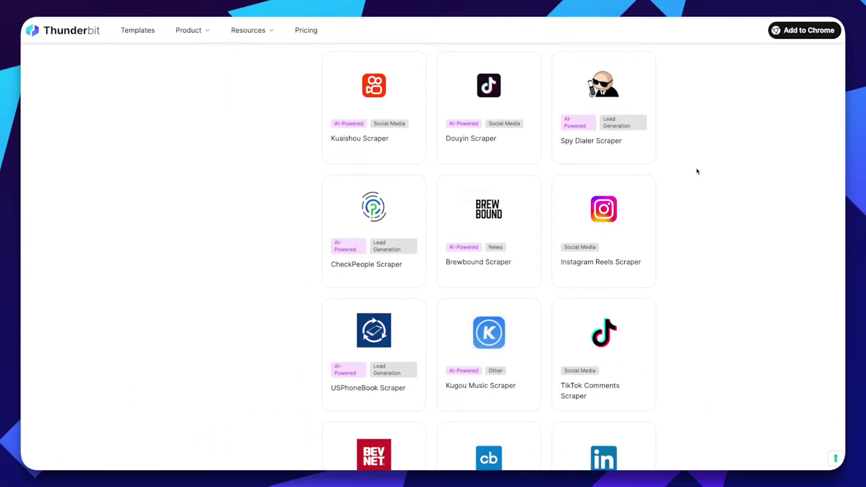
pyautogui.scroll(-4, 697, 171)
pyautogui.scroll(-2, 697, 172)
pyautogui.scroll(-2, 697, 171)
pyautogui.scroll(-2, 697, 171)
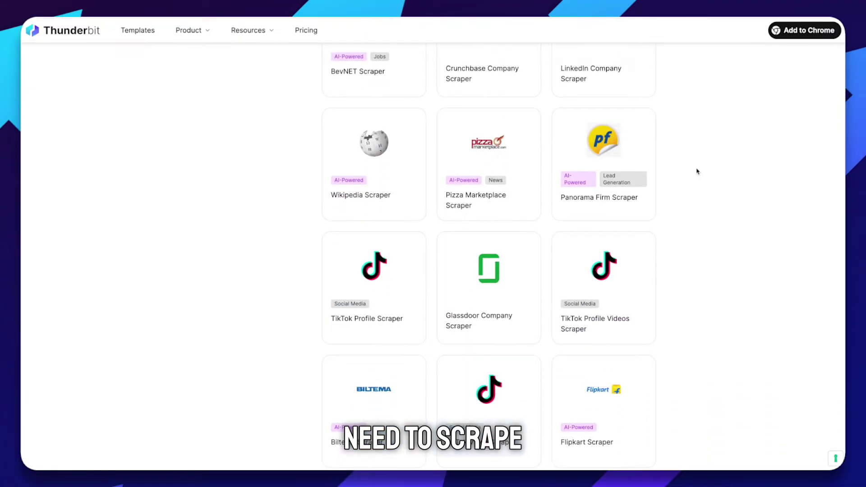
pyautogui.scroll(-2, 698, 172)
pyautogui.scroll(-1, 697, 172)
pyautogui.scroll(-1, 698, 172)
pyautogui.scroll(-1, 697, 172)
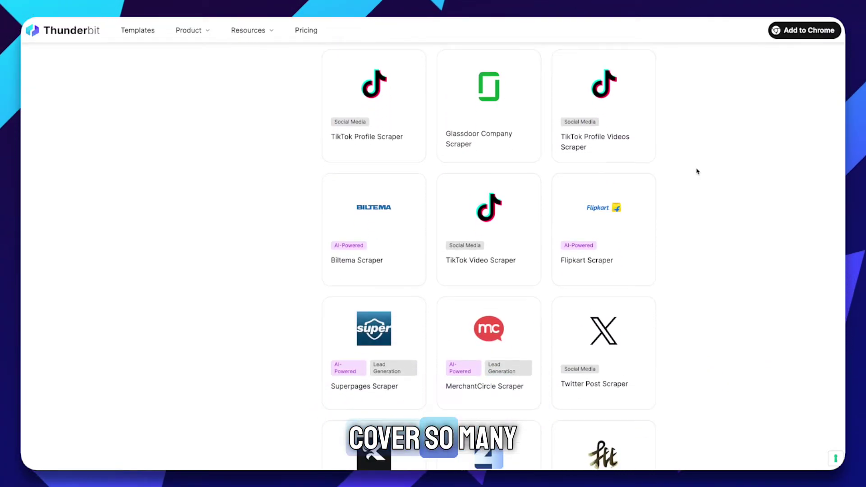
pyautogui.scroll(-1, 697, 171)
pyautogui.scroll(-2, 697, 172)
pyautogui.scroll(-1, 697, 171)
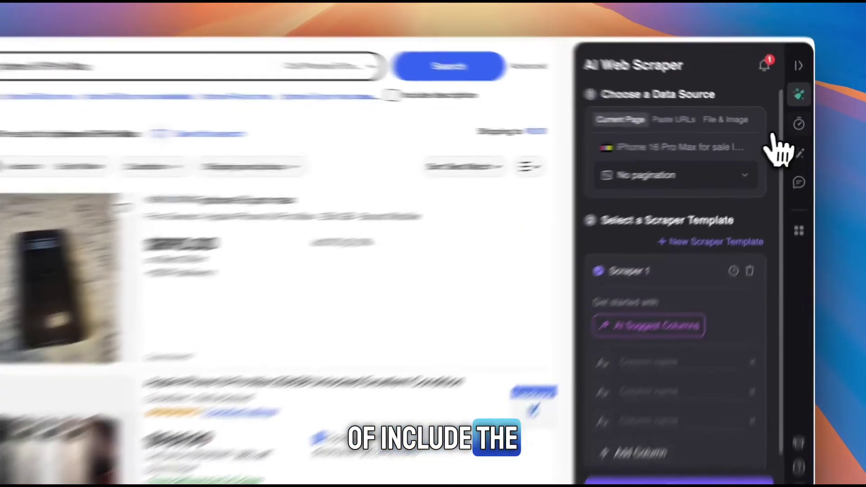
# Step: Create a scheduled scraper set to 'every Friday', then add a new AI Autofill knowledge entry
pyautogui.click(803, 126)
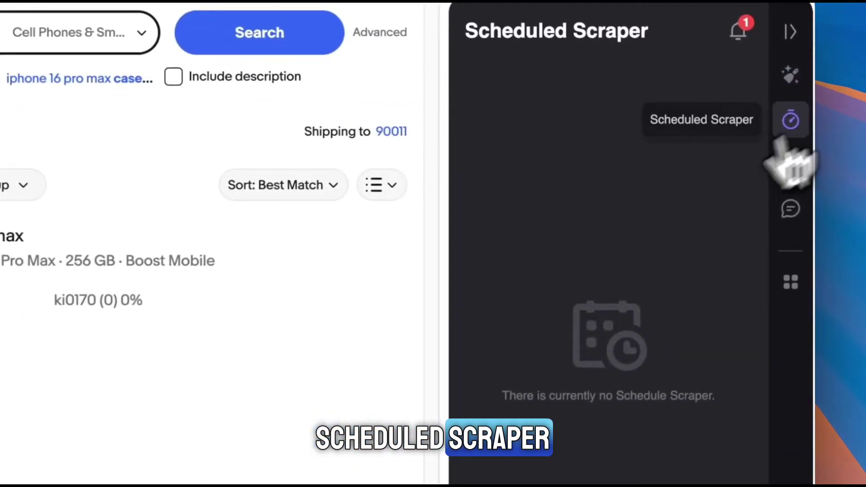
pyautogui.click(582, 458)
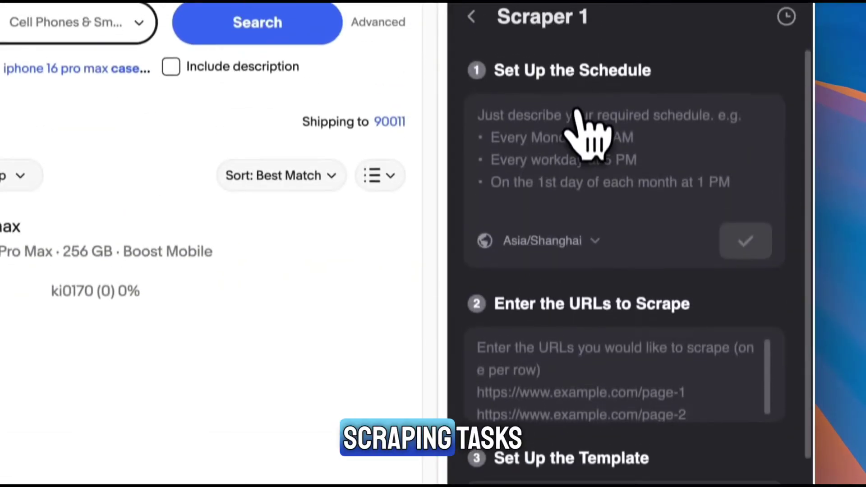
pyautogui.write('ev')
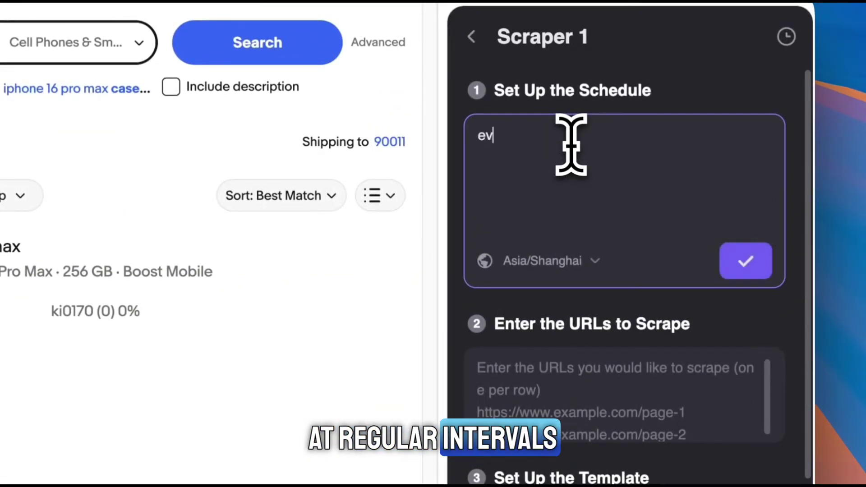
pyautogui.write('ery Frid')
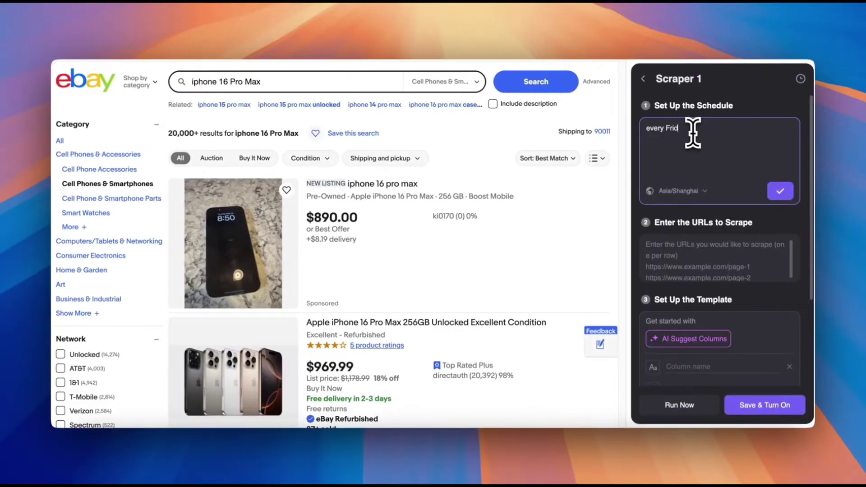
pyautogui.write('ay')
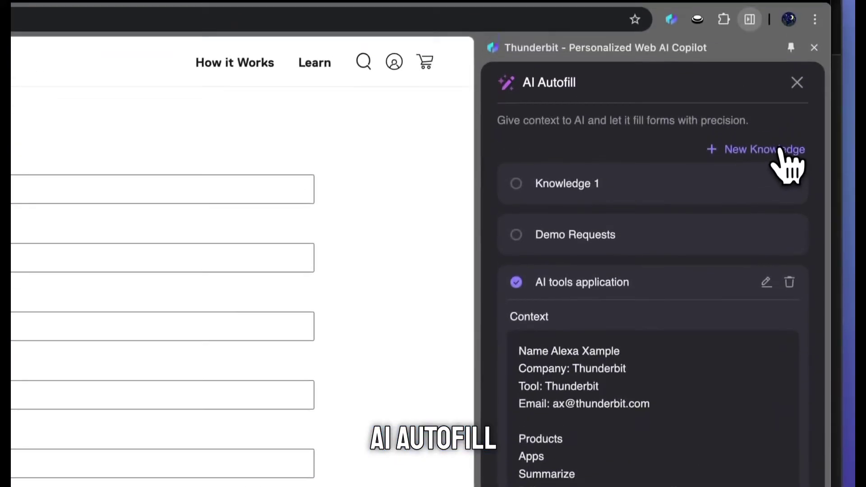
pyautogui.click(781, 157)
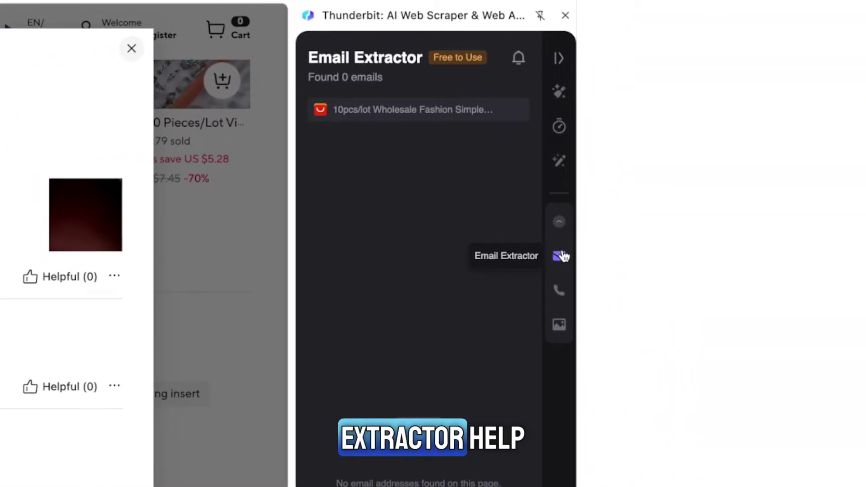
# Step: Switch to the Phone Number Extractor, then browse the Image Extractor's 455 found images
pyautogui.click(559, 293)
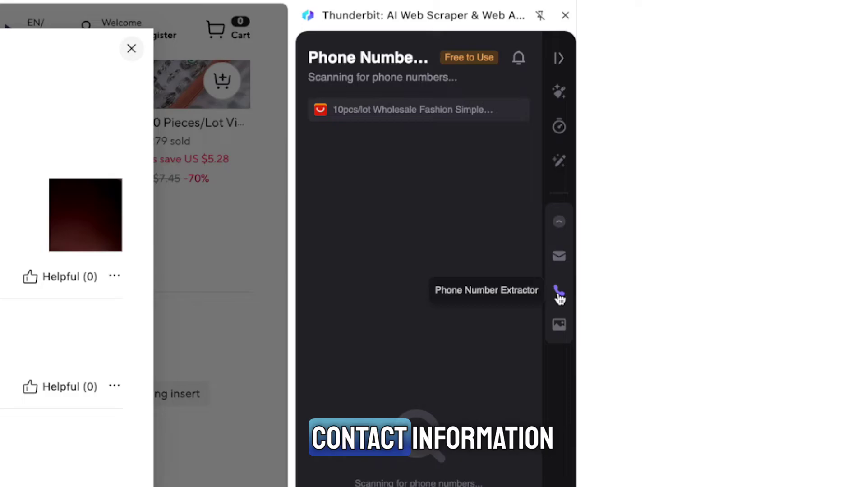
pyautogui.click(559, 327)
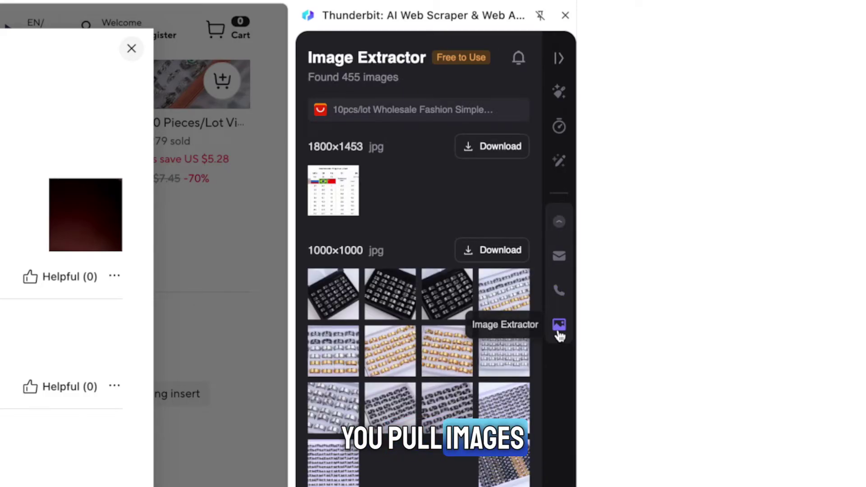
pyautogui.scroll(-5, 377, 309)
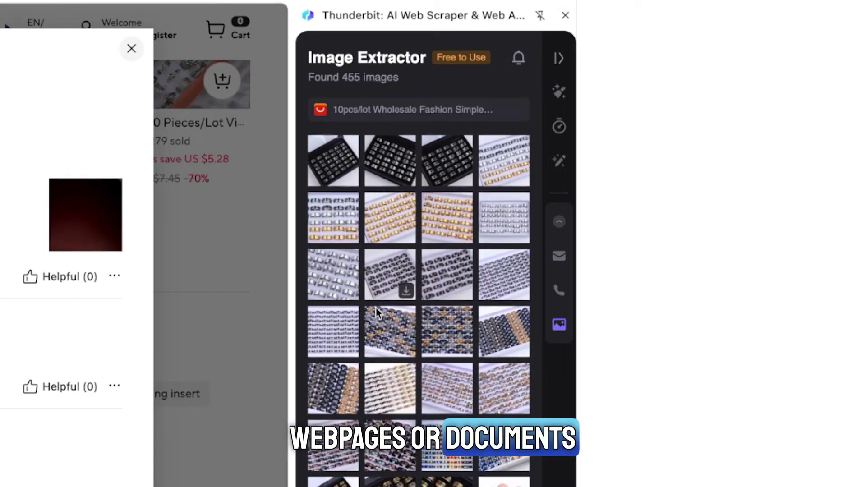
pyautogui.scroll(-3, 376, 309)
pyautogui.scroll(-2, 376, 309)
# Step: Scroll the pricing page showing the Free, Starter, Pro and Business plans
pyautogui.scroll(-3, 377, 307)
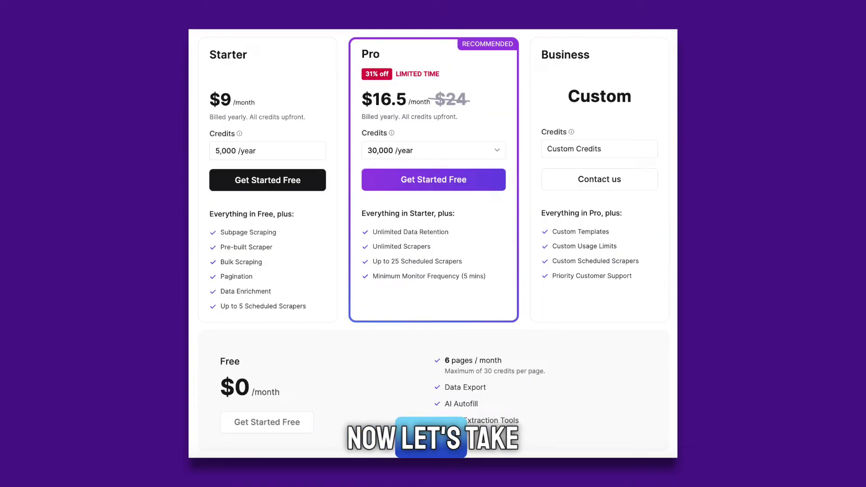